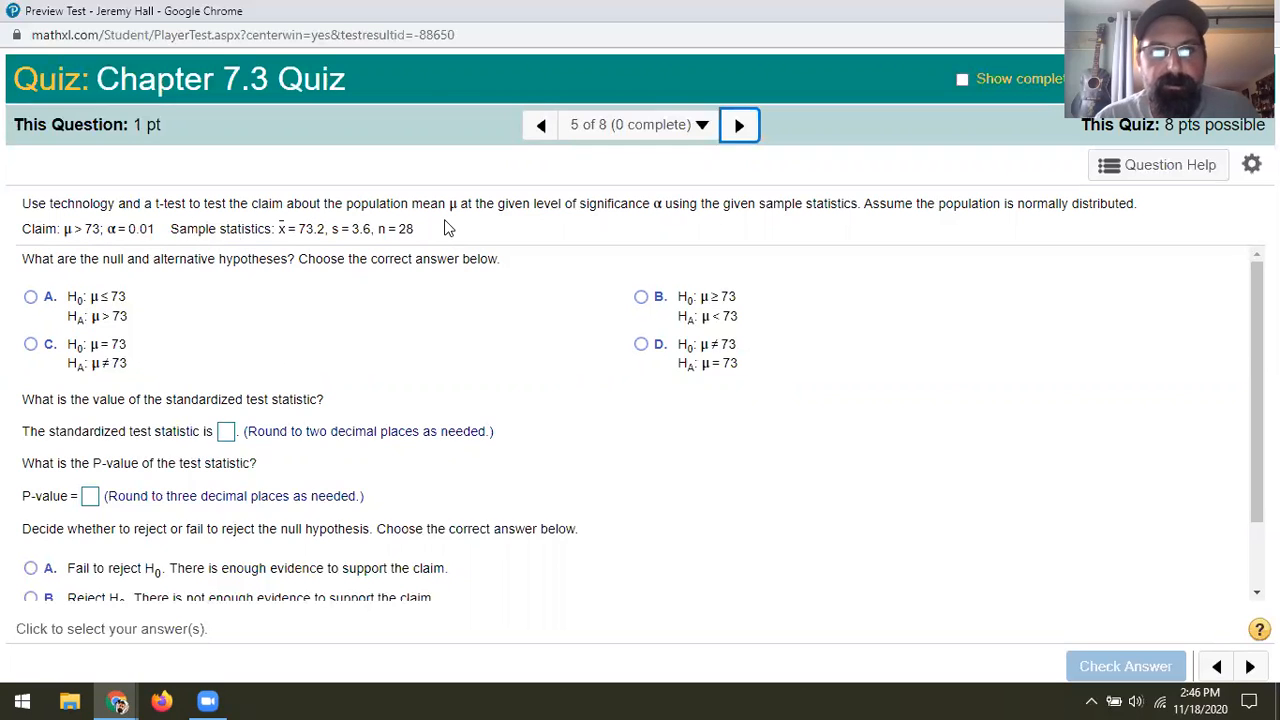
Launch StatCrunch from the question's help options and start a one-sample T test with summary statistics
{"action": "left_click", "coordinate": [1166, 170]}
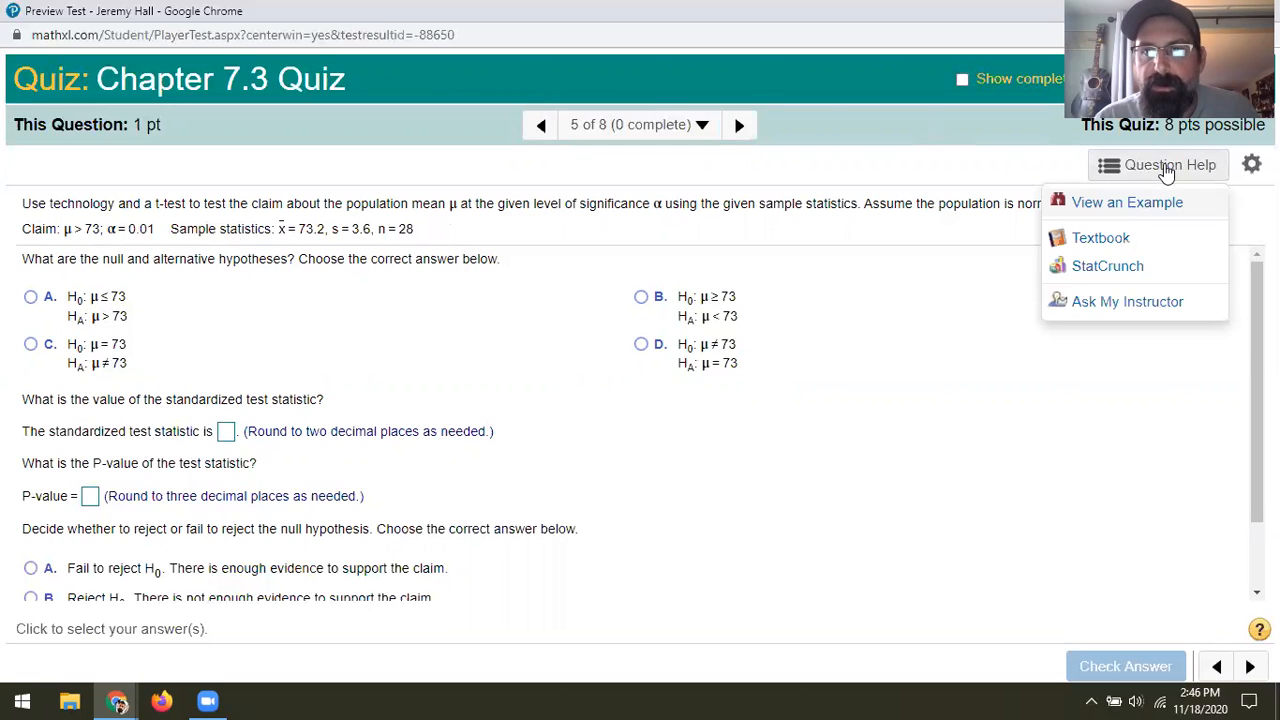
{"action": "left_click", "coordinate": [1115, 266]}
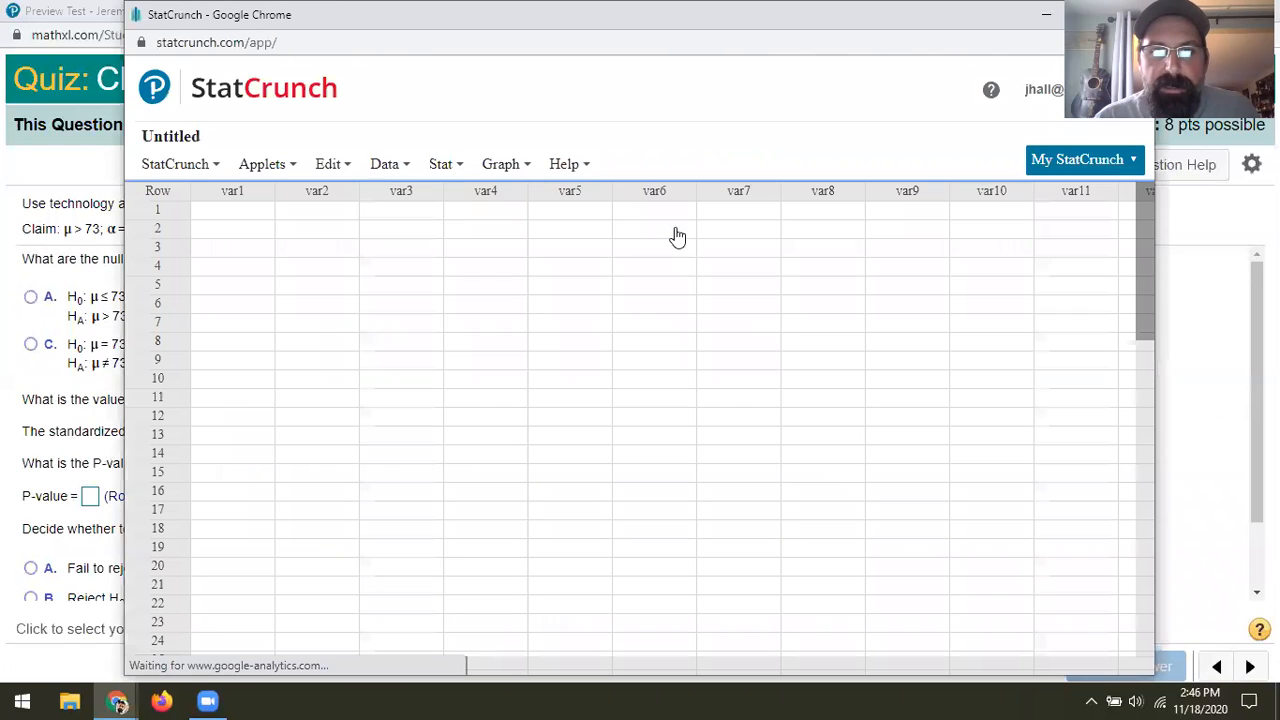
{"action": "left_click", "coordinate": [443, 168]}
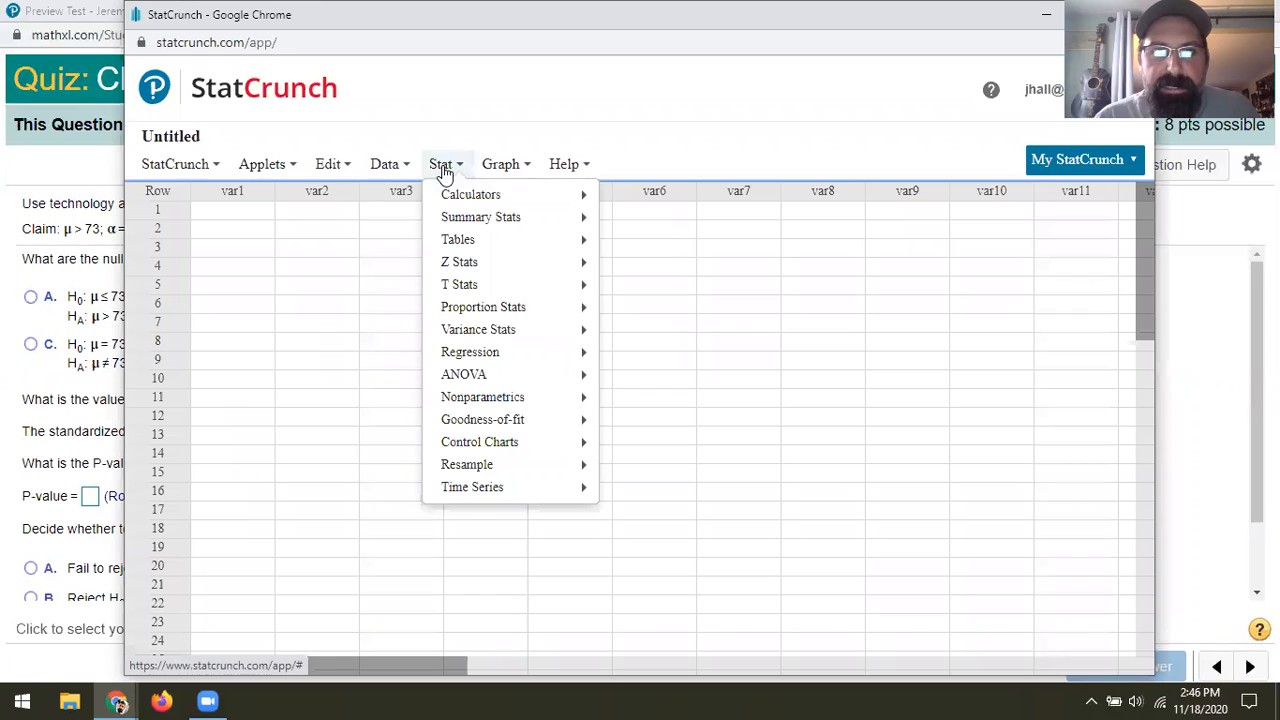
{"action": "mouse_move", "coordinate": [456, 290]}
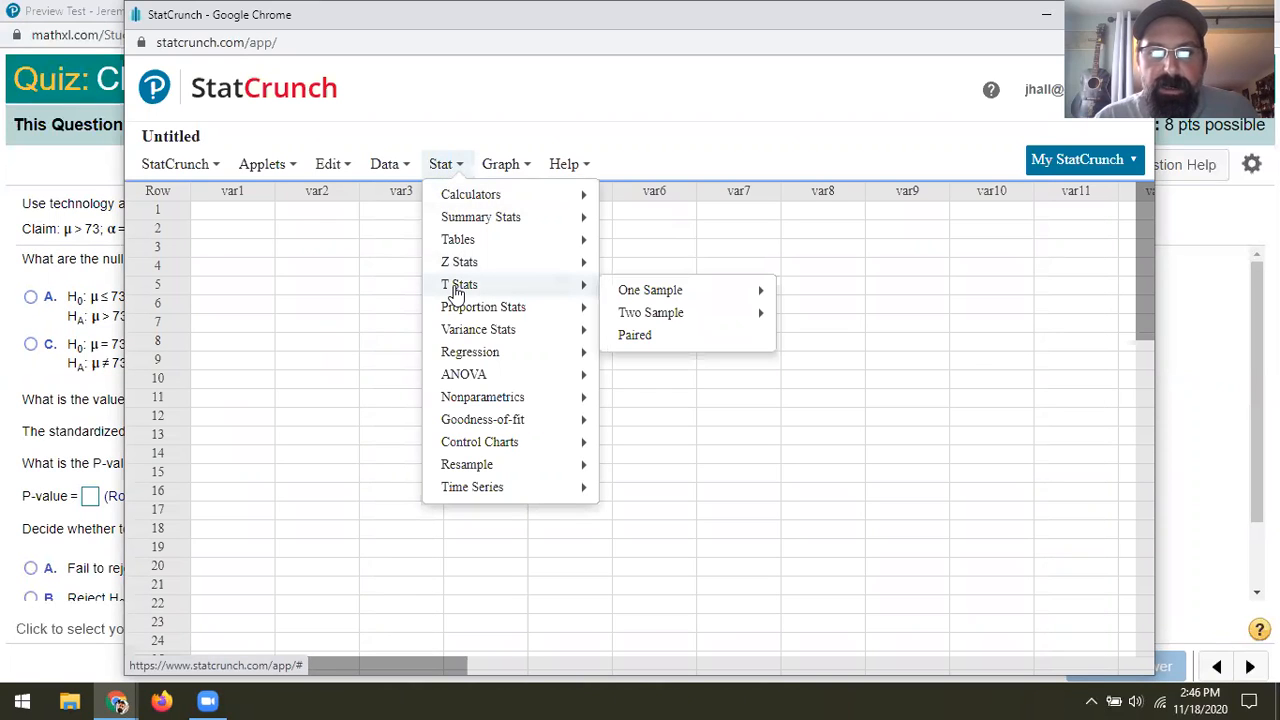
{"action": "mouse_move", "coordinate": [637, 300]}
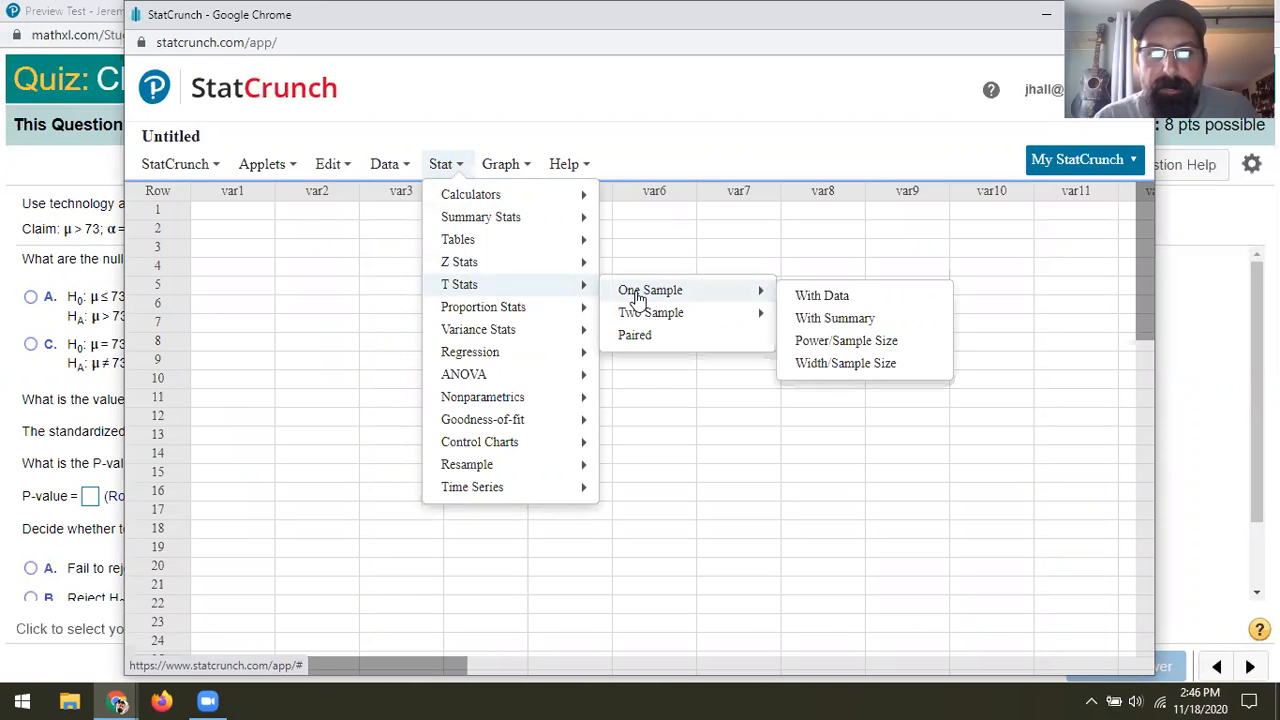
{"action": "left_click", "coordinate": [820, 326]}
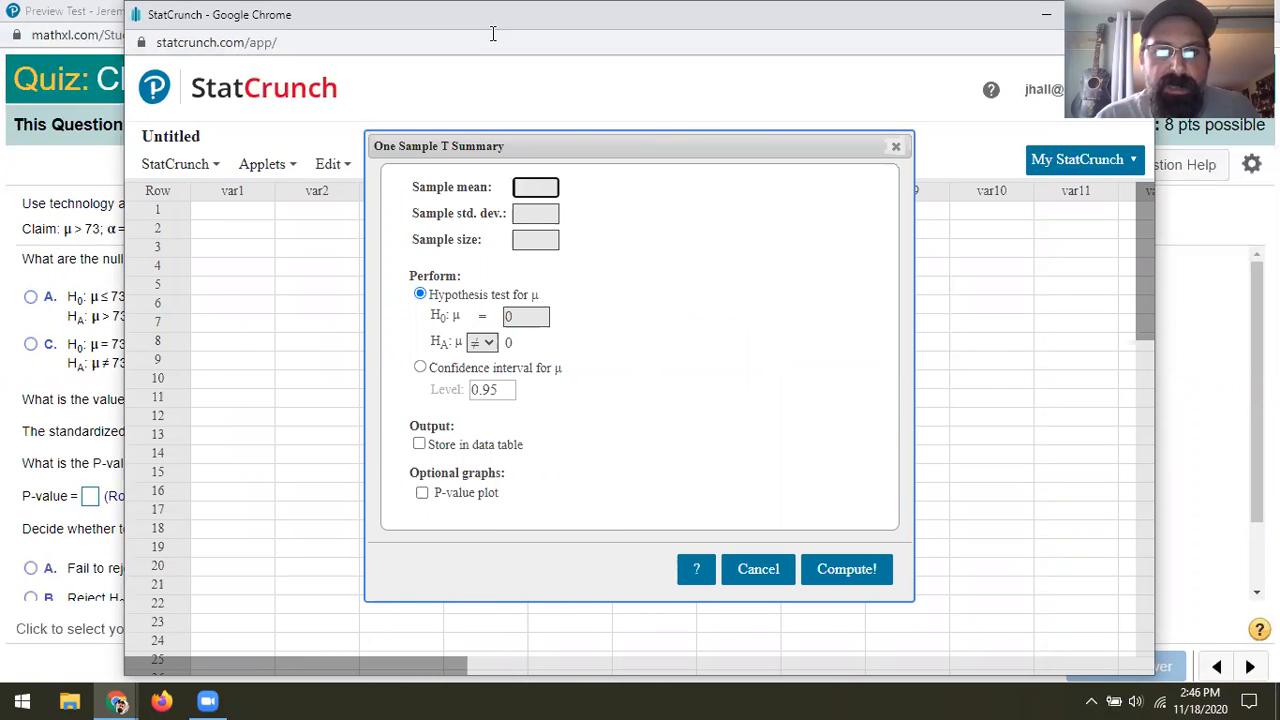
Uncover the question's statistics and enter sample mean 73.2, standard deviation 3.6 and sample size 28
{"action": "left_click_drag", "start_coordinate": [493, 33], "coordinate": [575, 279]}
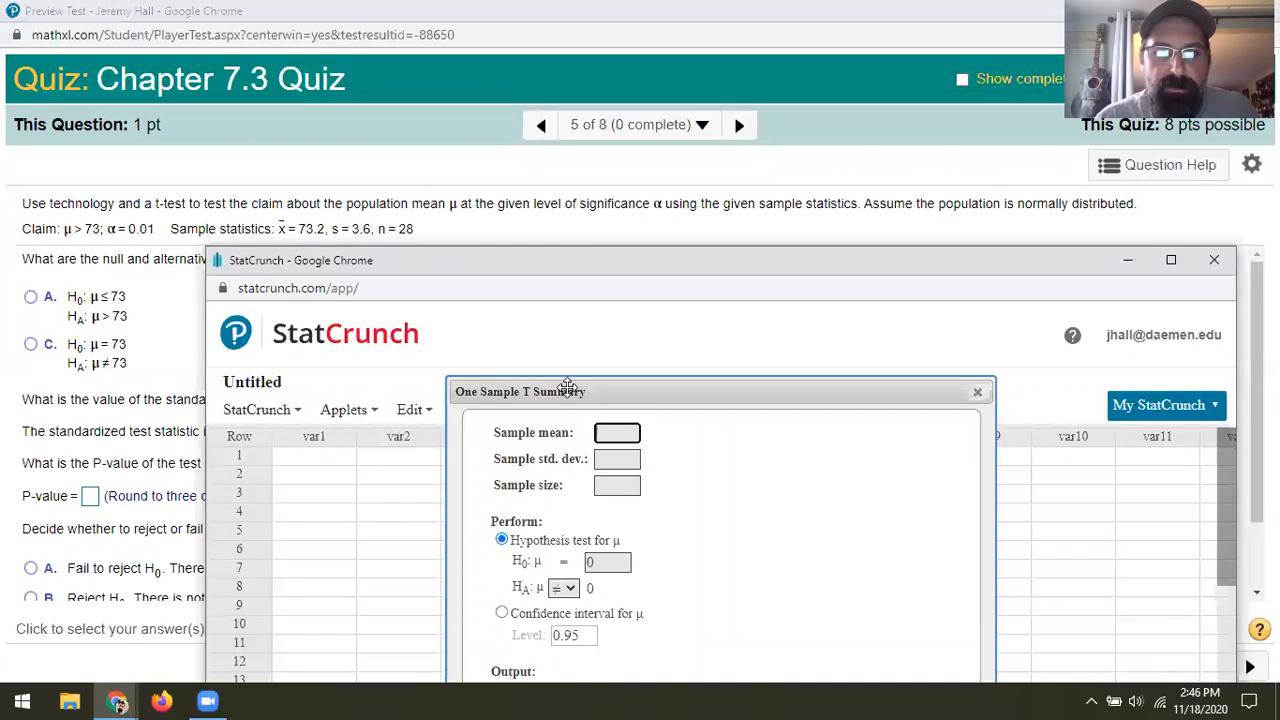
{"action": "type", "text": "73.2"}
{"action": "key", "text": "Tab"}
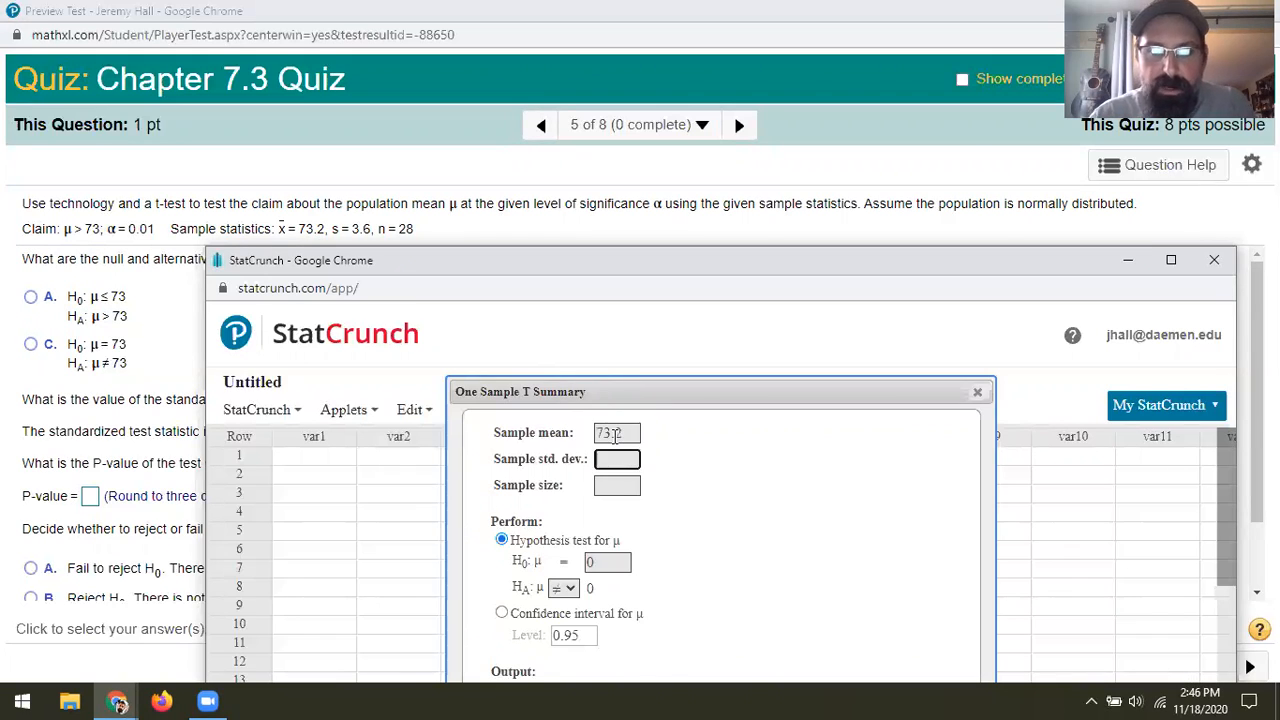
{"action": "type", "text": "3.6"}
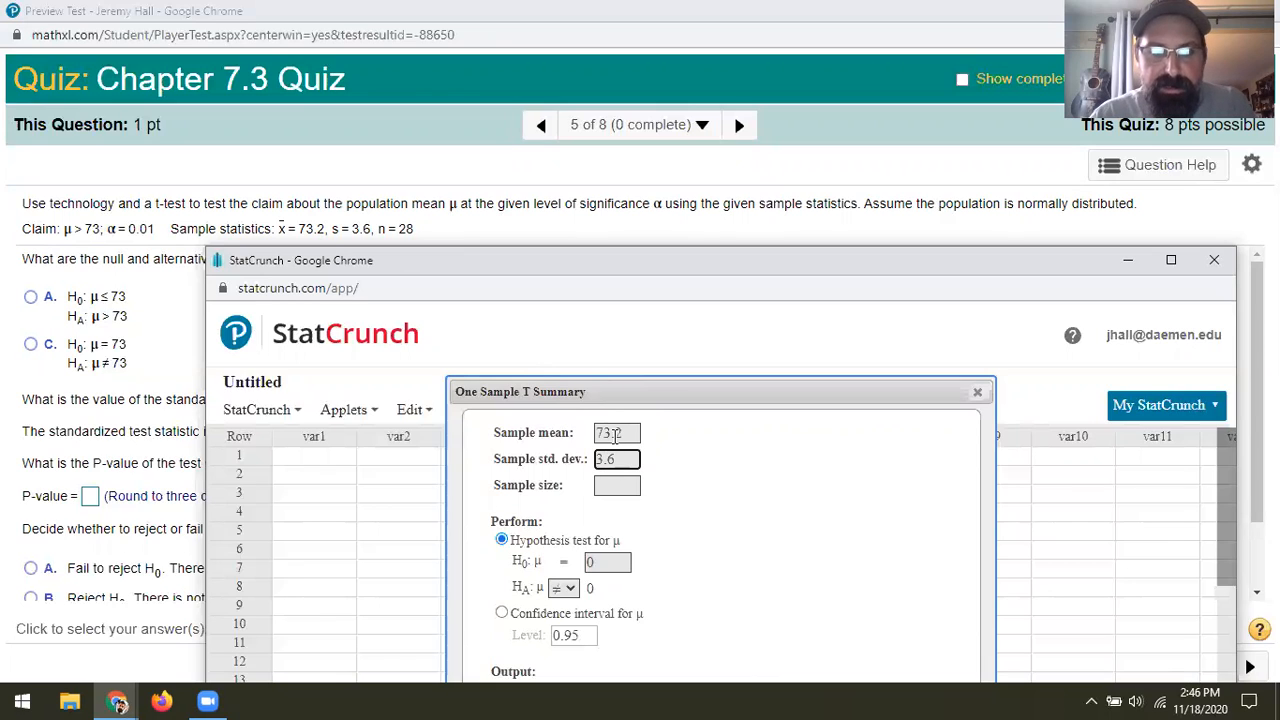
{"action": "key", "text": "Tab"}
{"action": "type", "text": "28"}
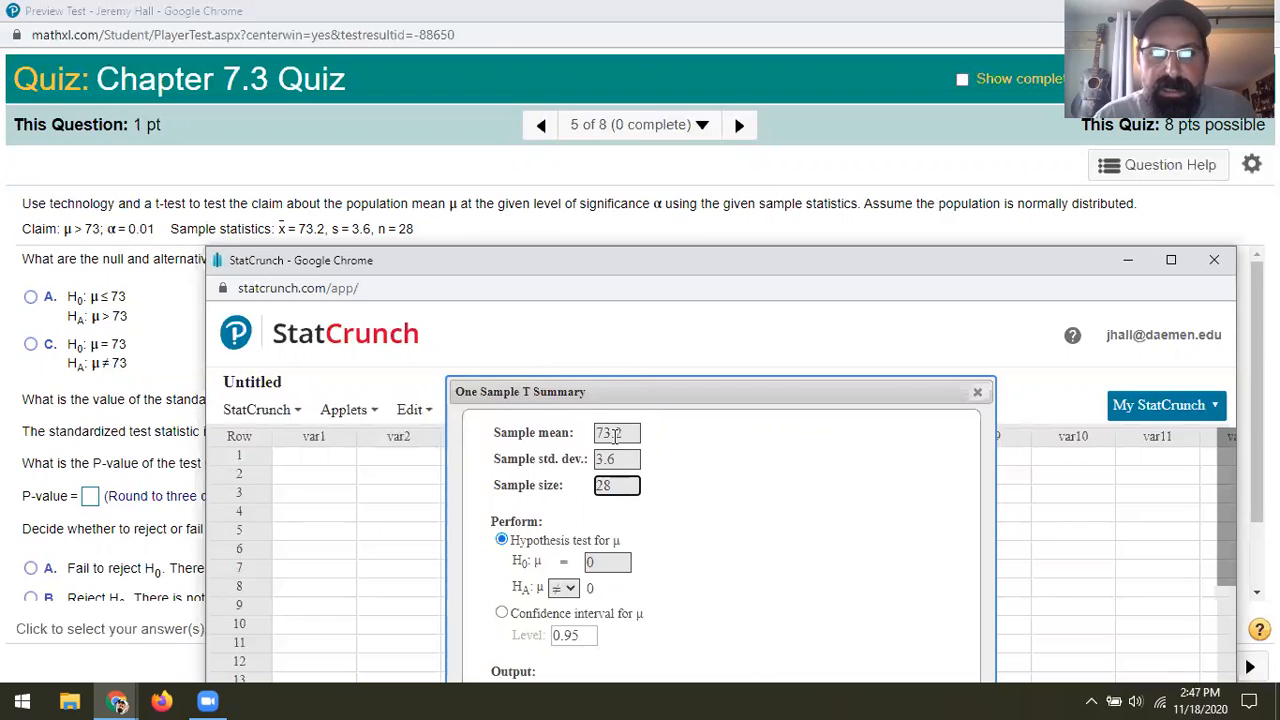
Set the null hypothesis mean to 73 with a greater-than alternative and compute the hypothesis test
{"action": "left_click", "coordinate": [599, 561]}
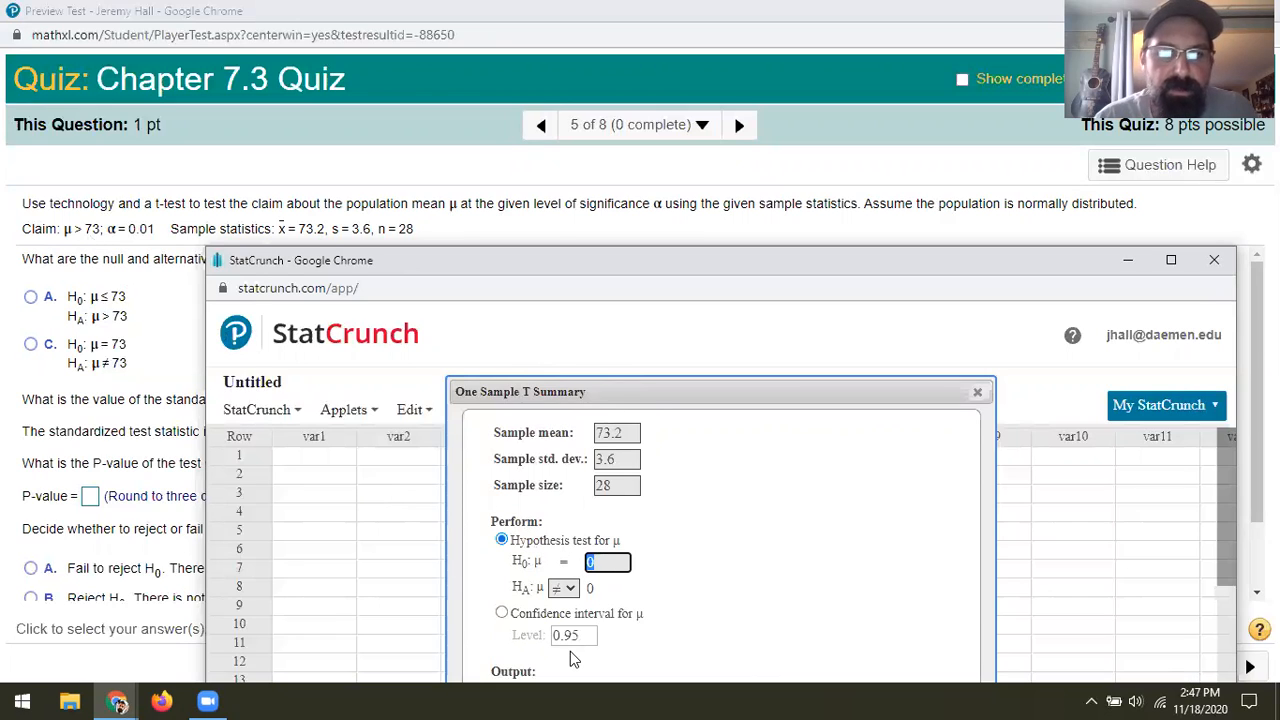
{"action": "type", "text": "73"}
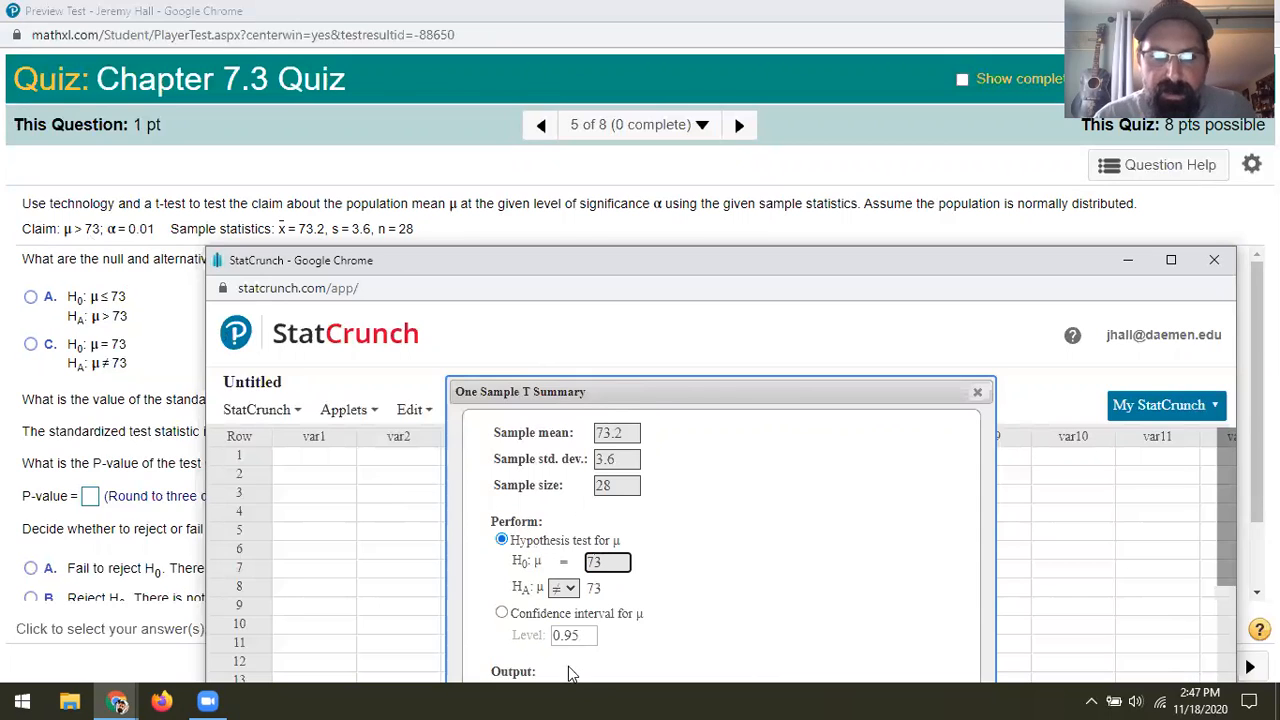
{"action": "left_click", "coordinate": [563, 588]}
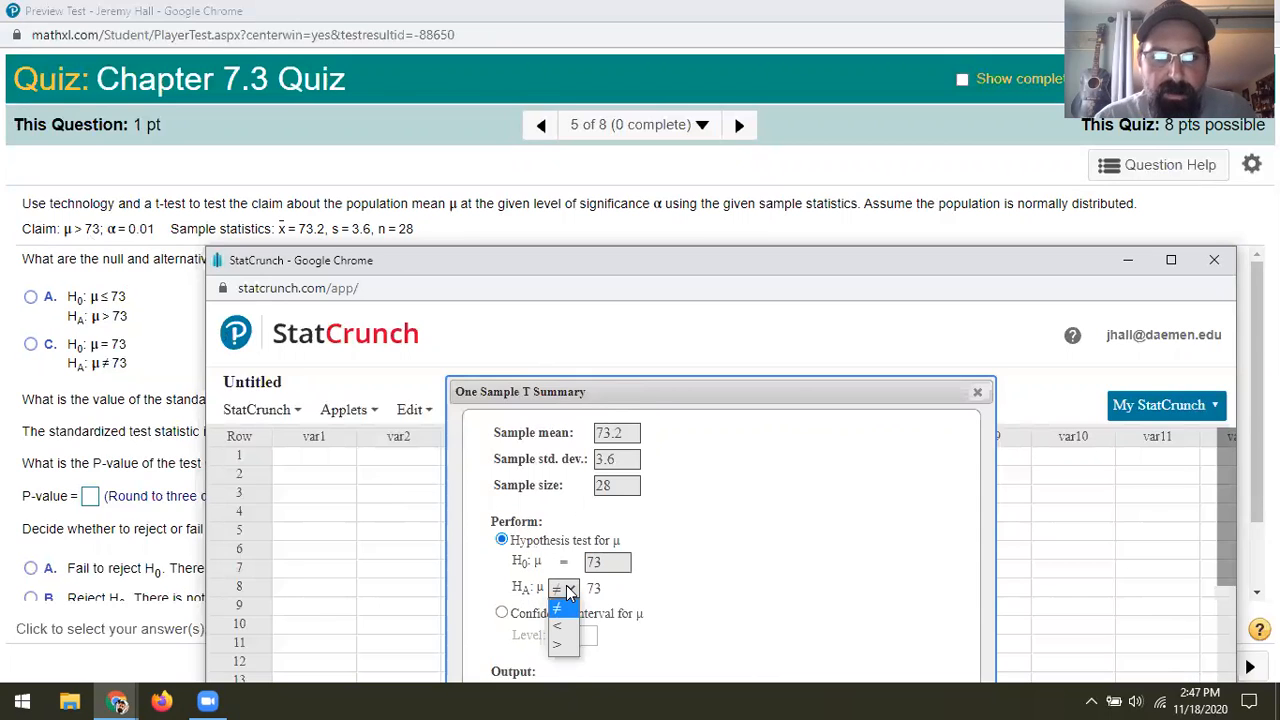
{"action": "left_click", "coordinate": [560, 647]}
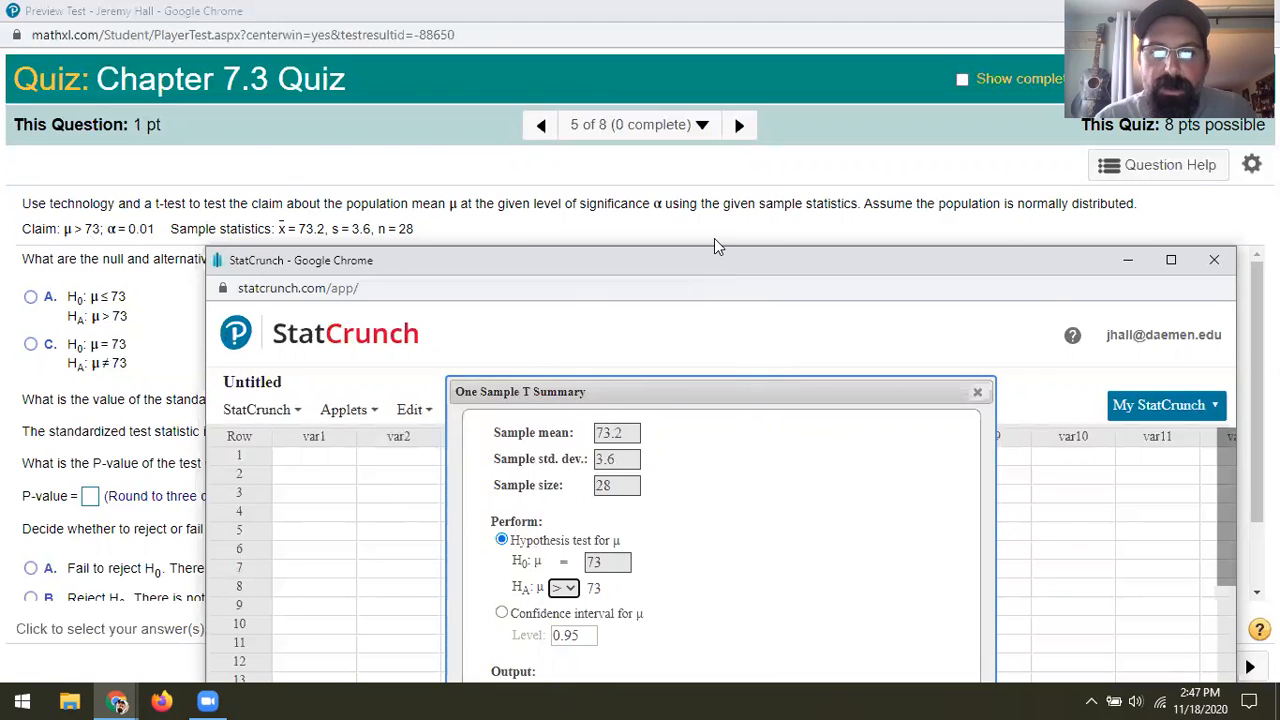
{"action": "left_click_drag", "start_coordinate": [714, 240], "coordinate": [722, 40]}
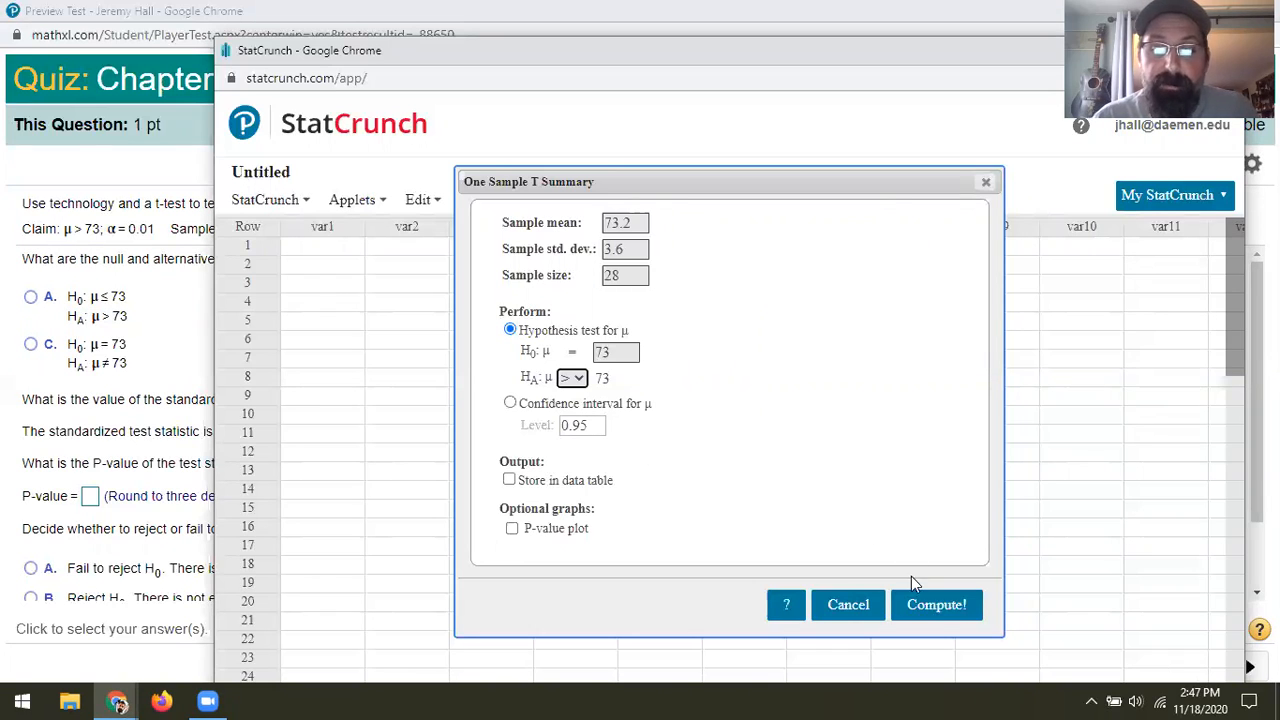
{"action": "left_click", "coordinate": [922, 610]}
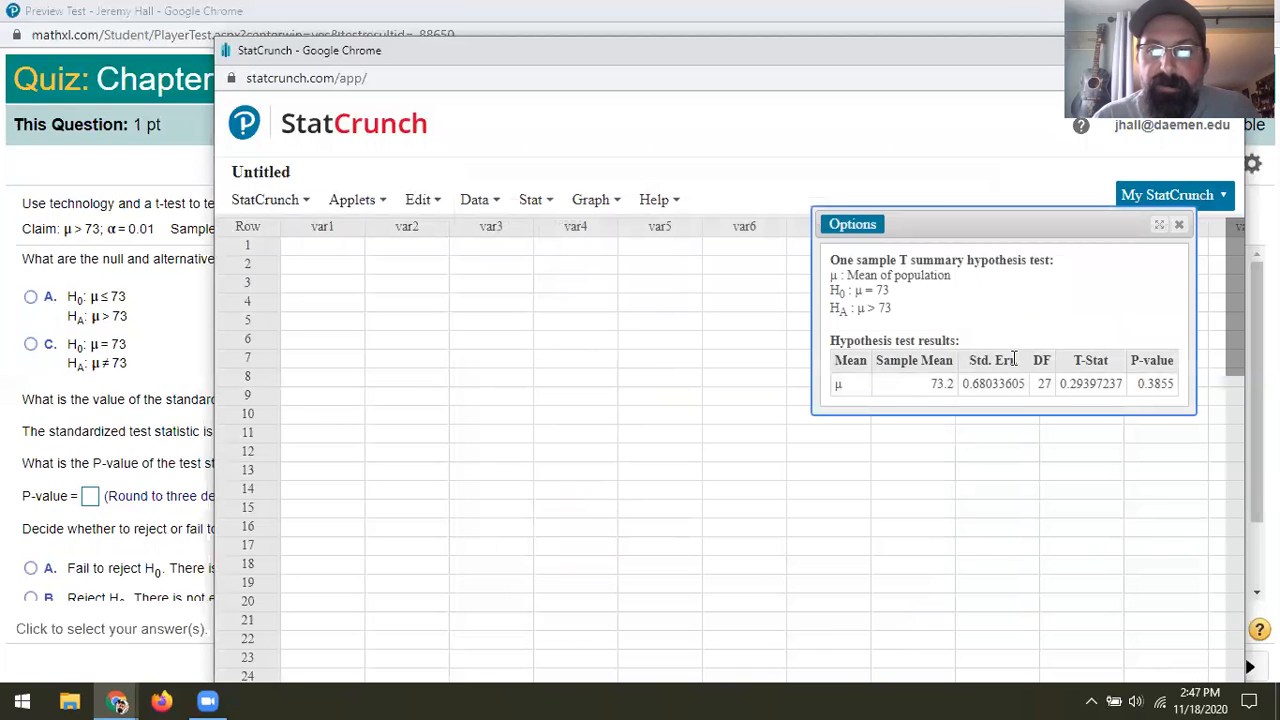
Place the test results beside the quiz question and choose the hypotheses H0: μ ≤ 73, HA: μ > 73
{"action": "left_click_drag", "start_coordinate": [966, 229], "coordinate": [395, 67]}
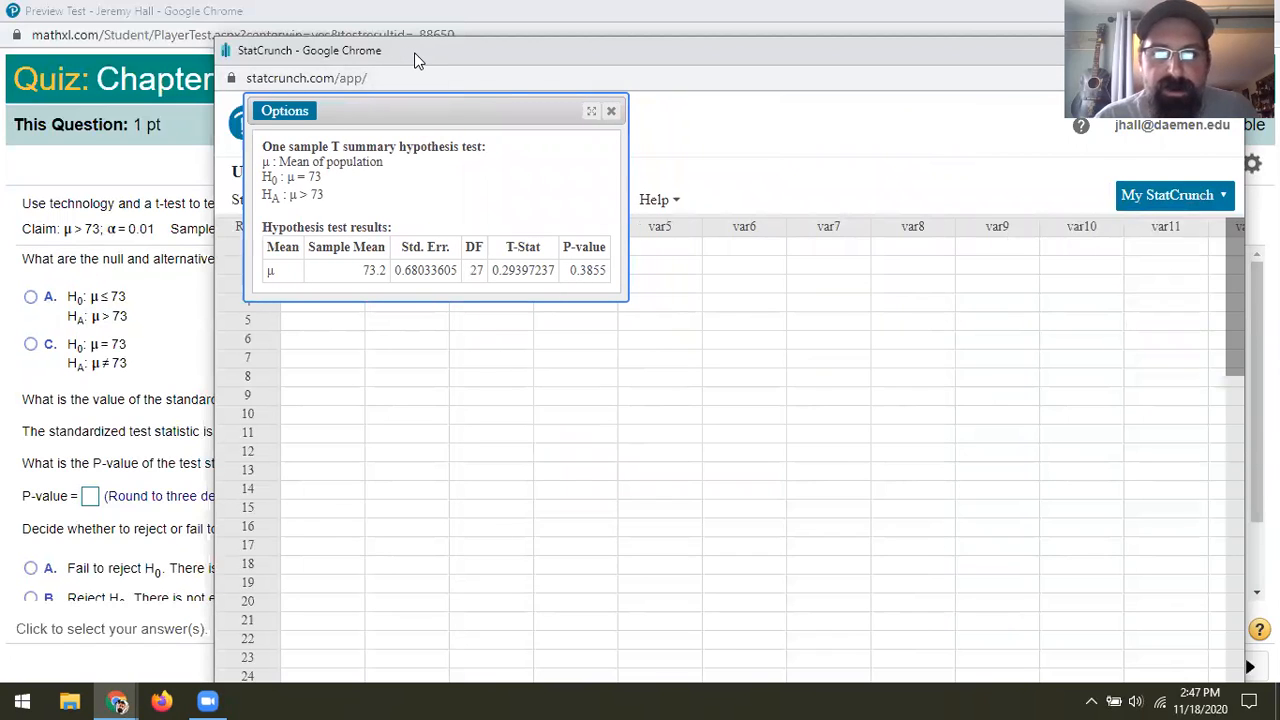
{"action": "left_click_drag", "start_coordinate": [415, 54], "coordinate": [837, 212]}
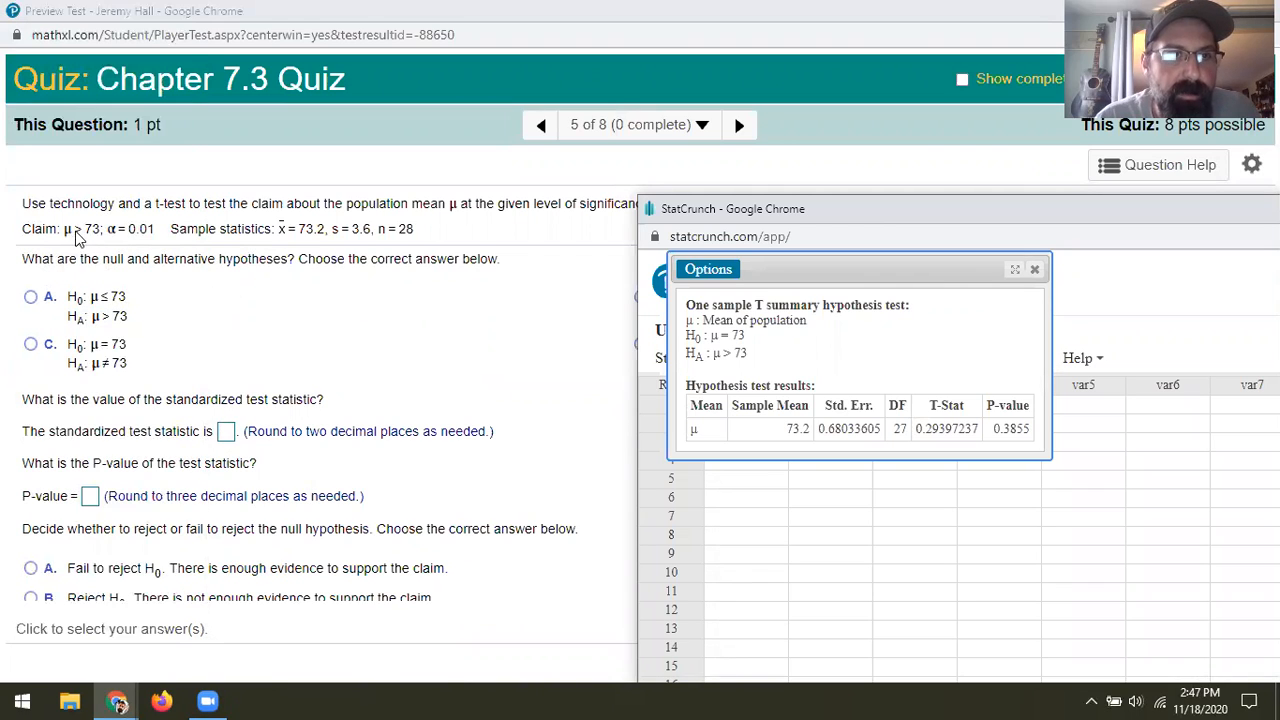
{"action": "left_click", "coordinate": [31, 297]}
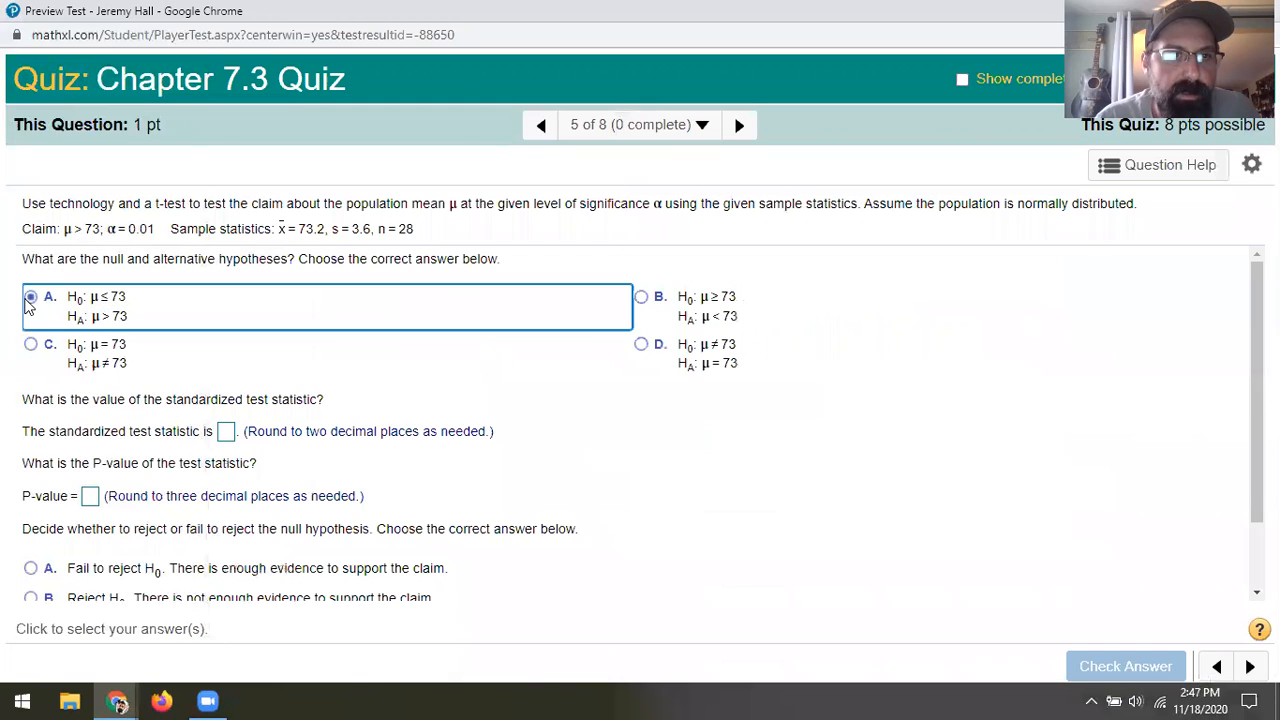
Consult the StatCrunch results again and enter 0.29 as the standardized test statistic in the quiz
{"action": "mouse_move", "coordinate": [116, 699]}
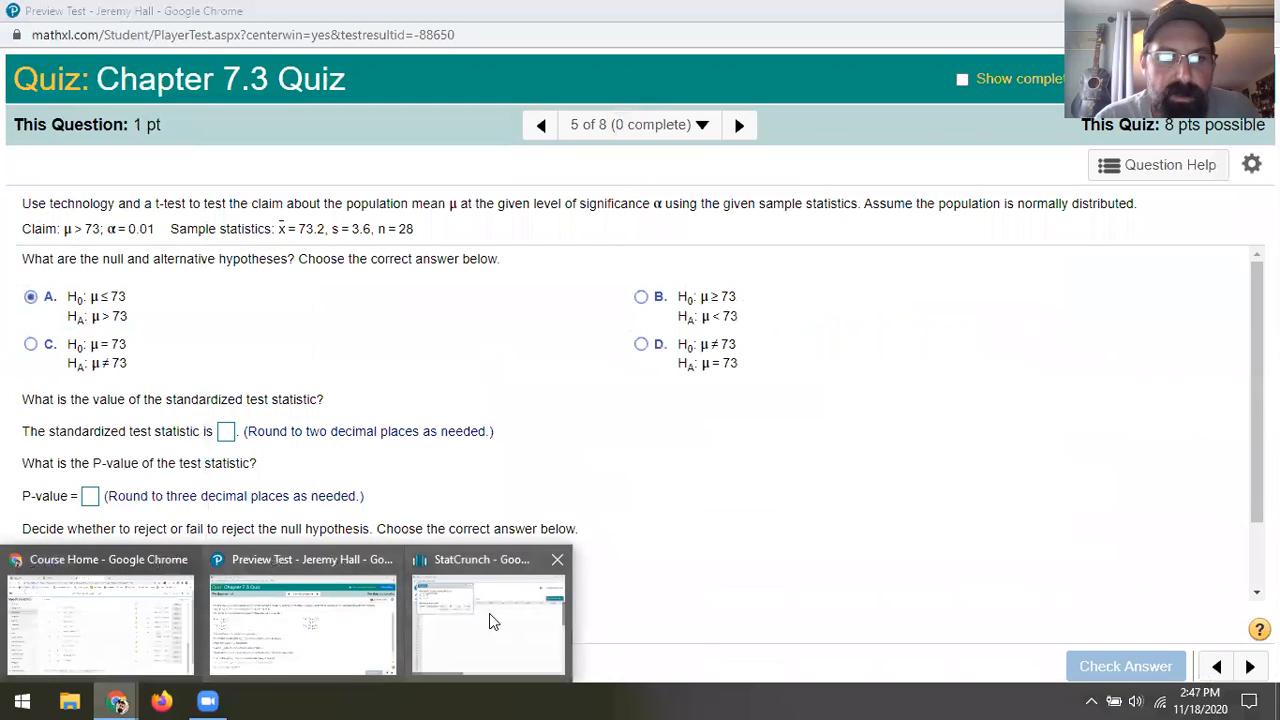
{"action": "left_click", "coordinate": [500, 614]}
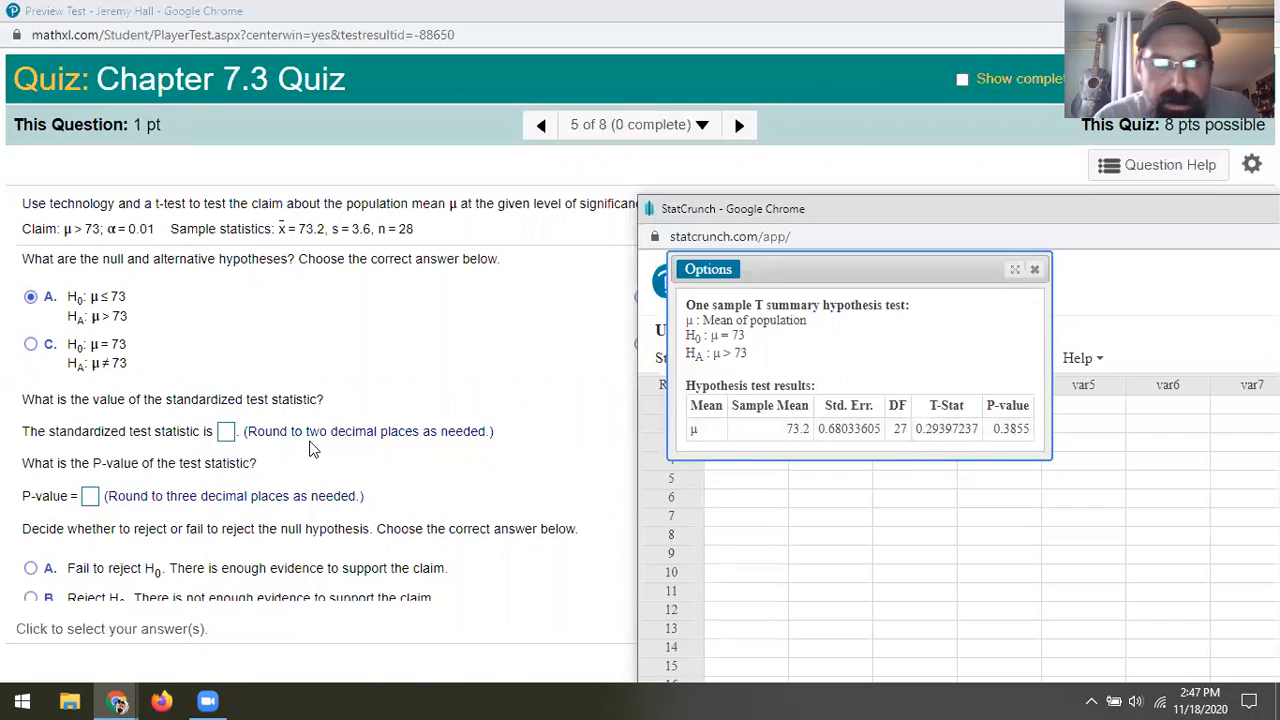
{"action": "left_click", "coordinate": [226, 433]}
{"action": "left_click", "coordinate": [226, 433]}
{"action": "type", "text": "0.29"}
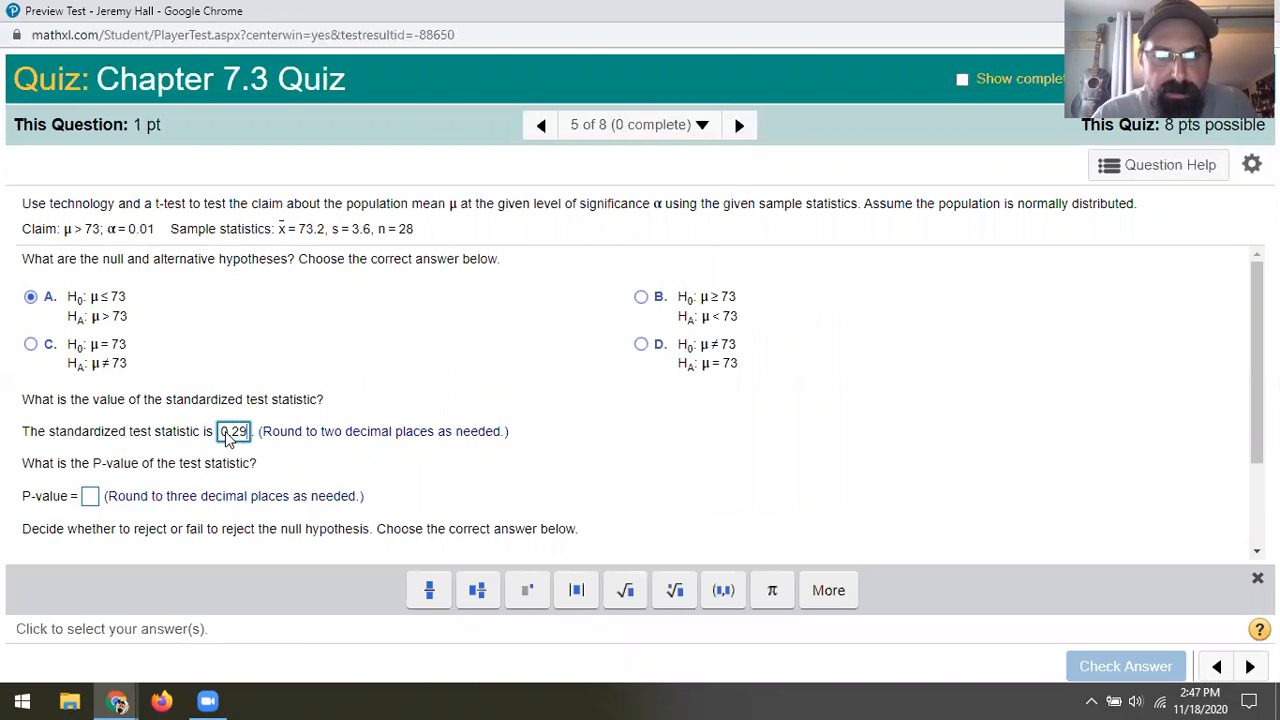
Bring back the StatCrunch results and enter .386 as the quiz question's P-value
{"action": "mouse_move", "coordinate": [133, 700]}
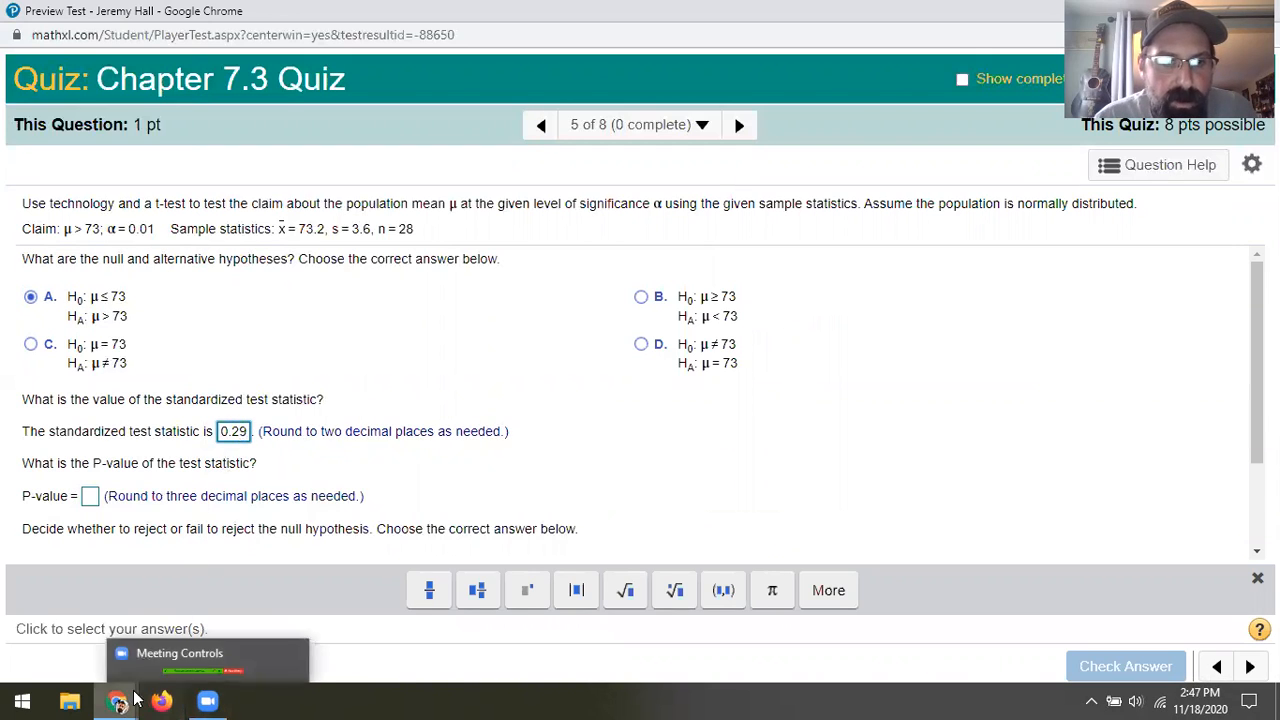
{"action": "left_click", "coordinate": [470, 614]}
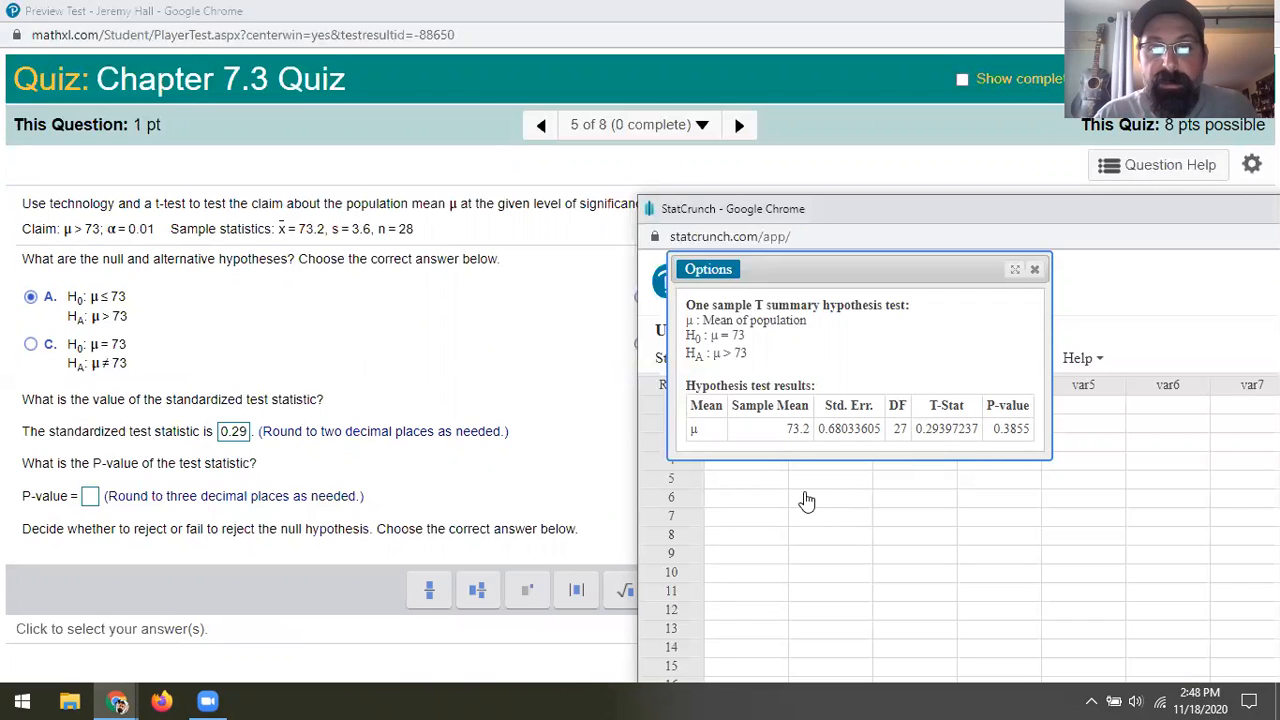
{"action": "left_click_drag", "start_coordinate": [814, 277], "coordinate": [798, 217]}
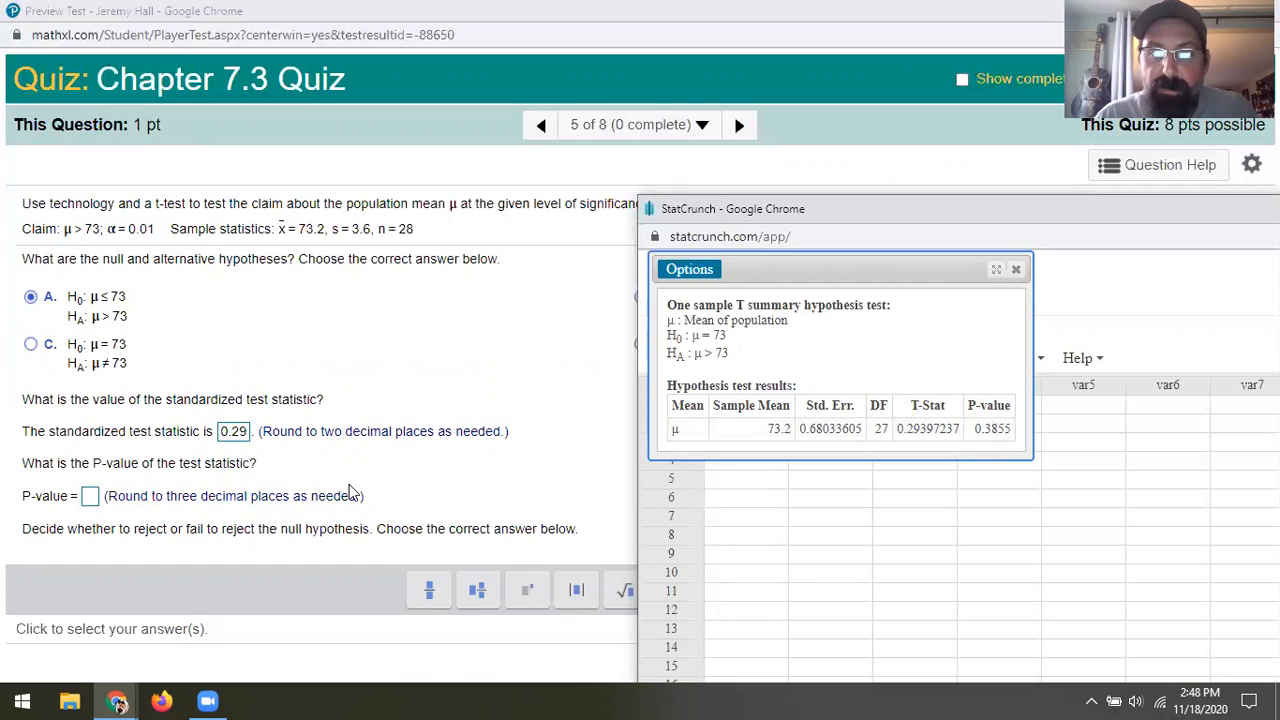
{"action": "left_click", "coordinate": [90, 500]}
{"action": "type", "text": "."}
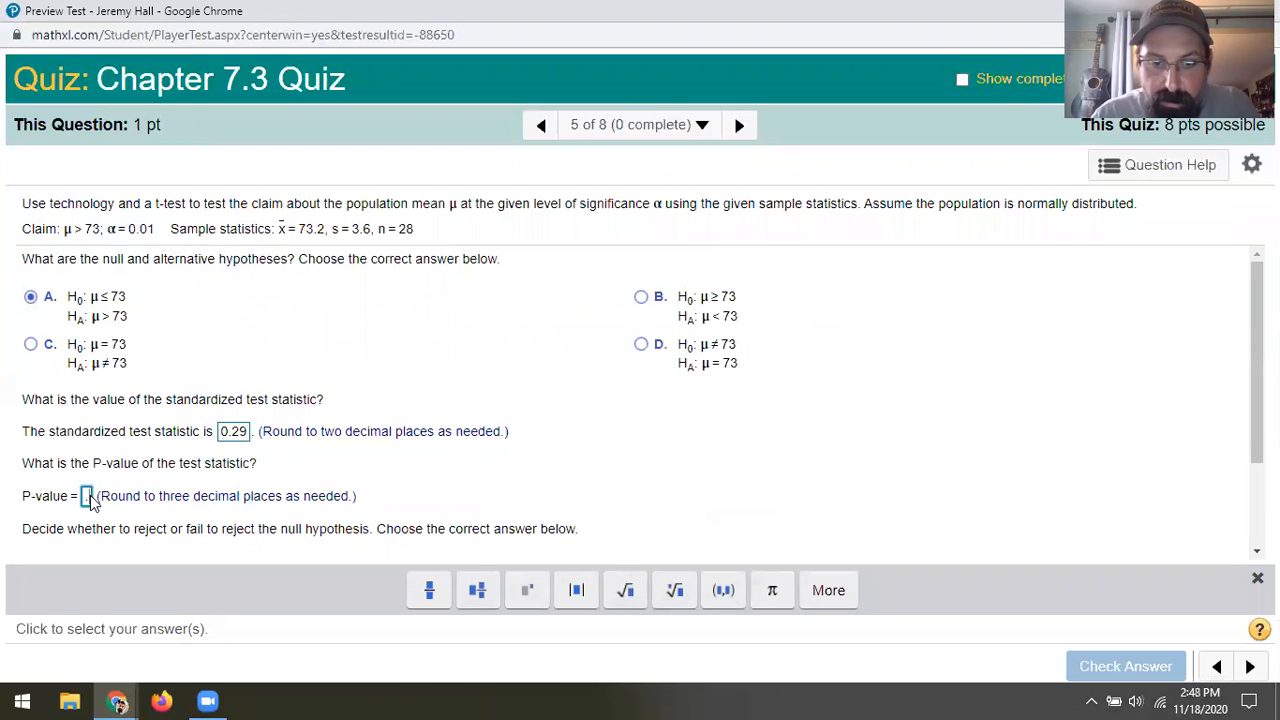
{"action": "type", "text": "386"}
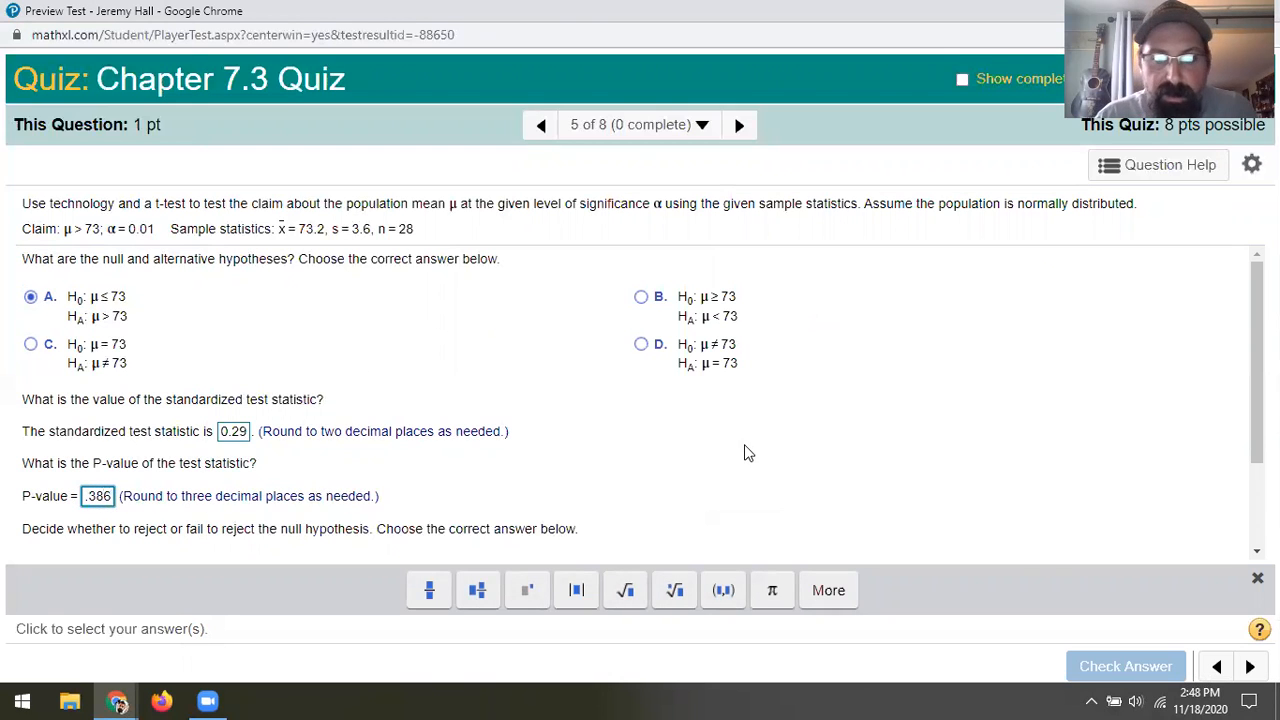
Choose "Fail to reject H0. There is not enough evidence to support the claim." and check the answer
{"action": "scroll", "coordinate": [1256, 400], "scroll_direction": "down", "scroll_amount": 2}
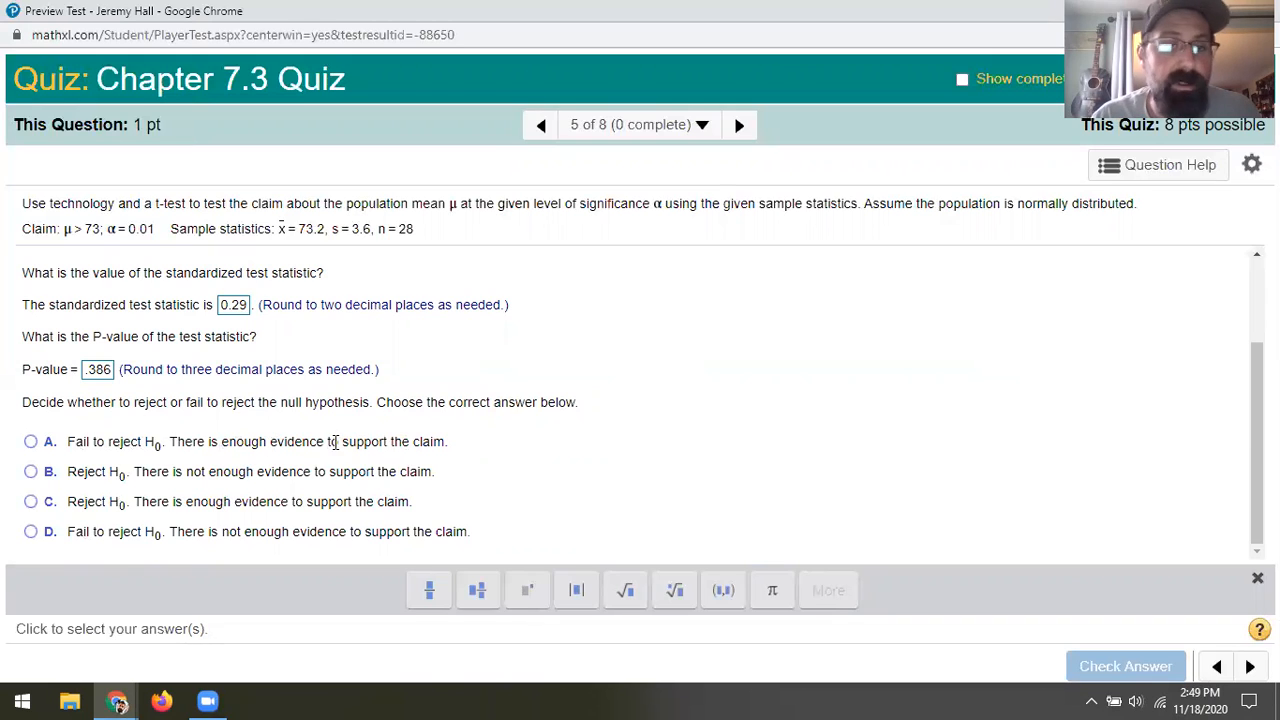
{"action": "left_click", "coordinate": [31, 532]}
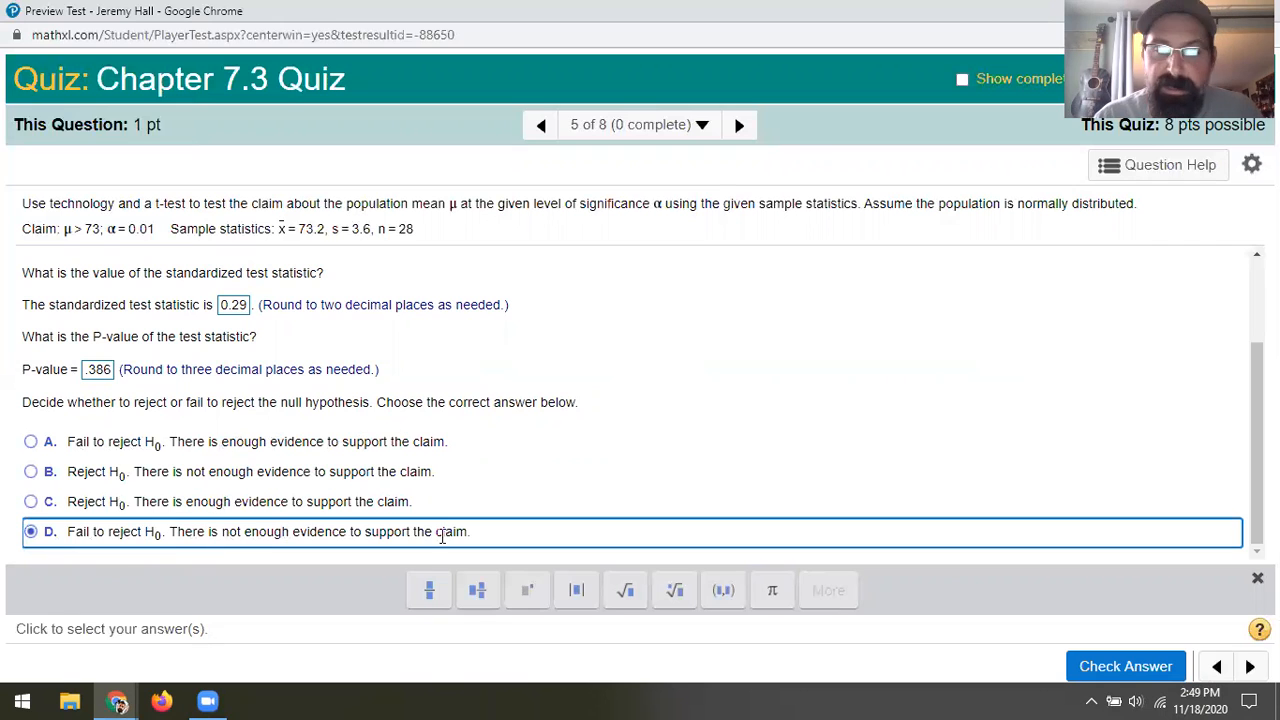
{"action": "left_click", "coordinate": [1119, 670]}
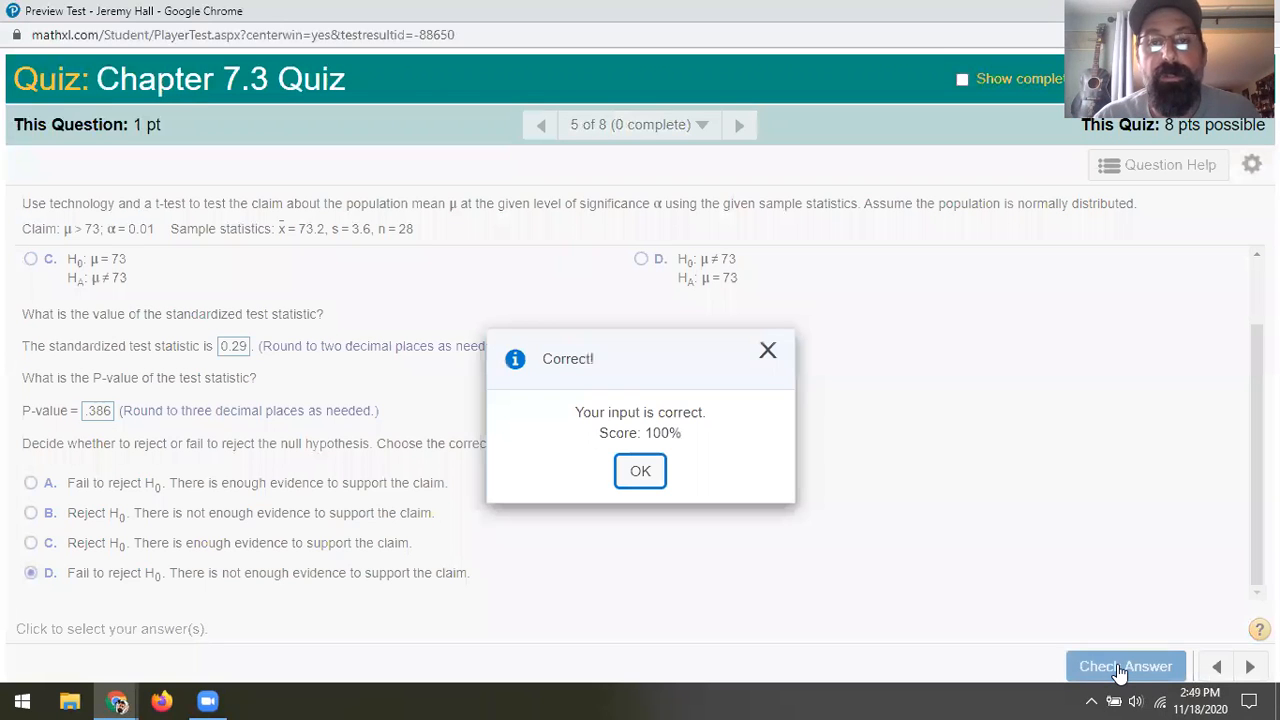